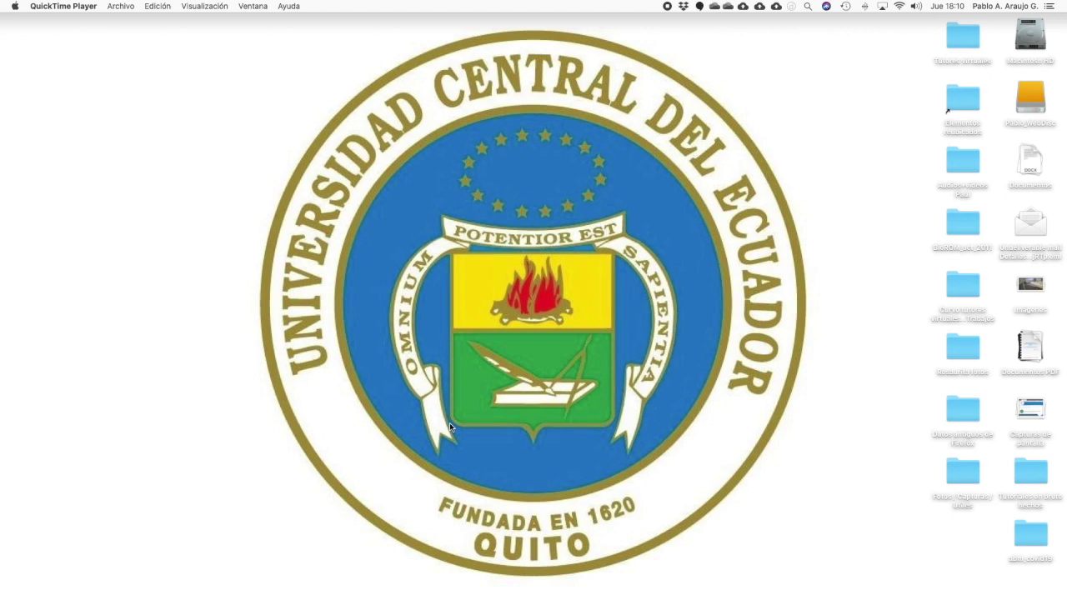
Step: Restore the minimized Safari window showing the UCE virtual campus site
mouse_move(1010, 587)
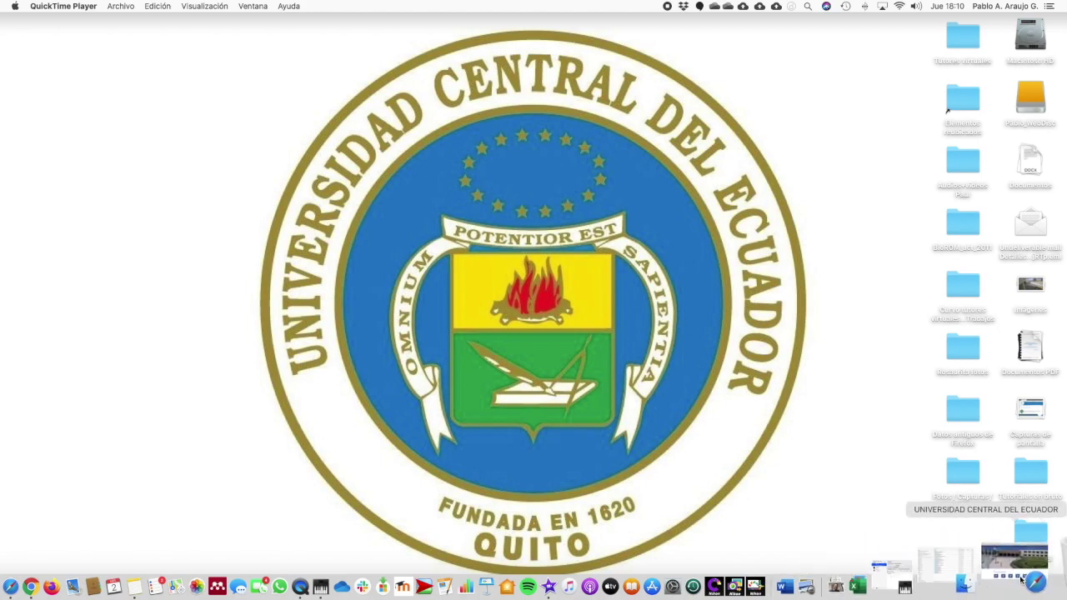
left_click(1012, 584)
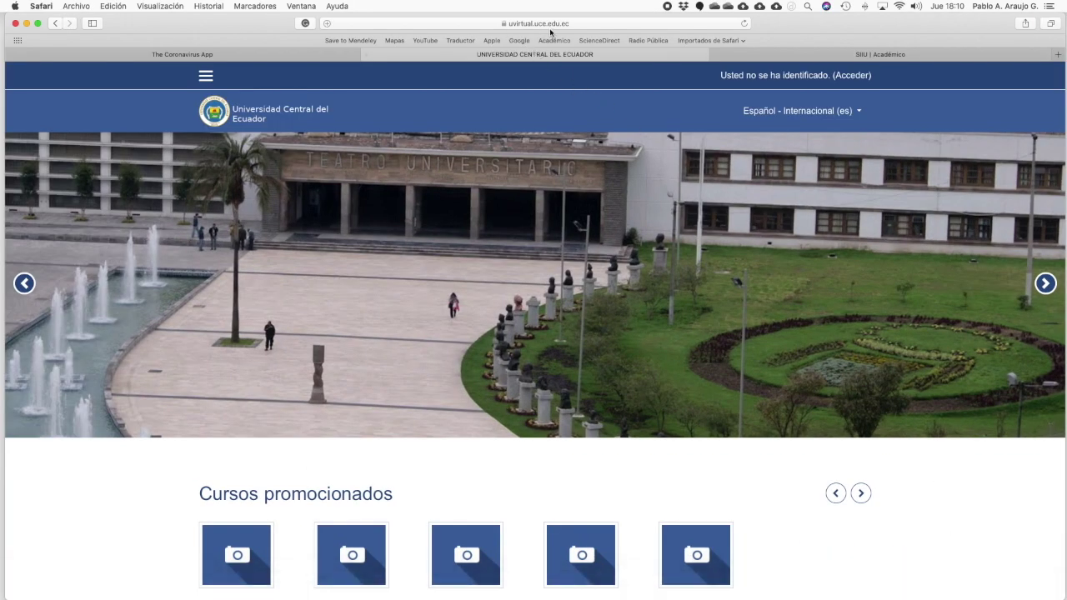
Step: Log in to UCE Aula Virtual using the saved autofill credentials
left_click(846, 76)
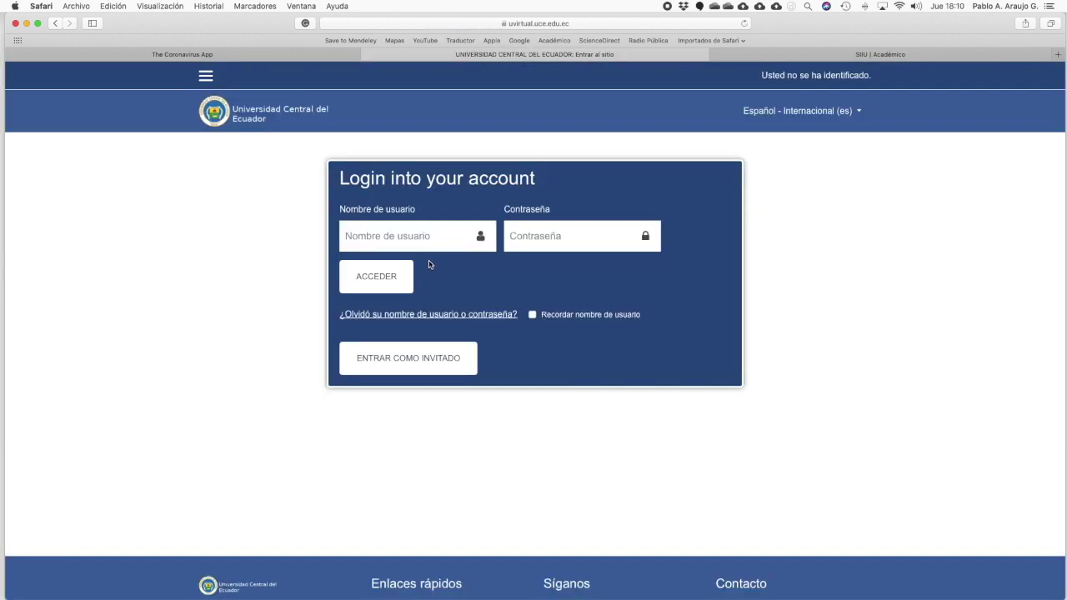
left_click(421, 244)
left_click(407, 270)
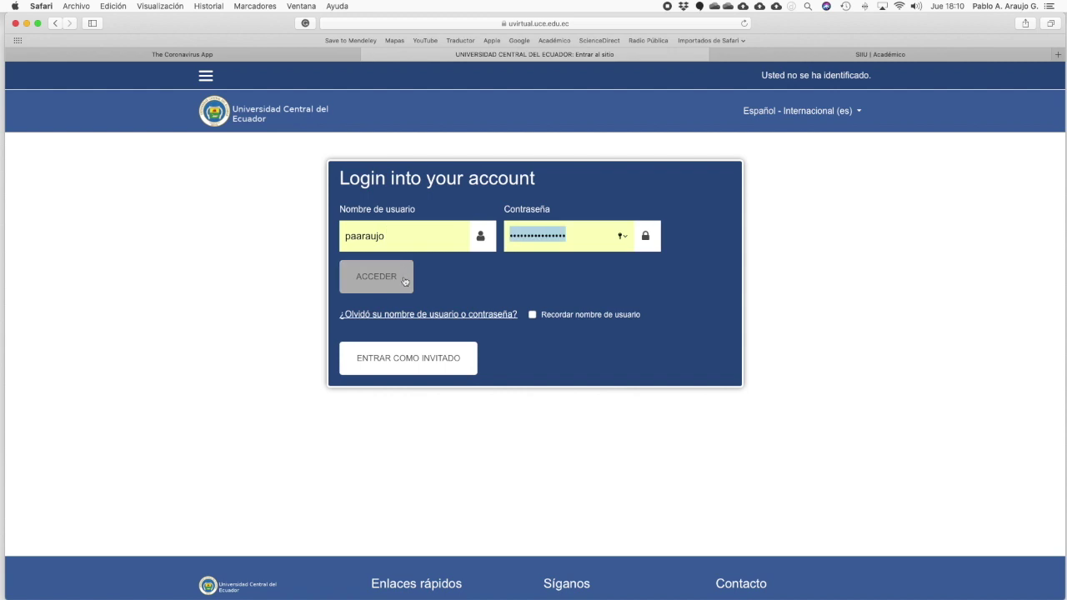
left_click(395, 280)
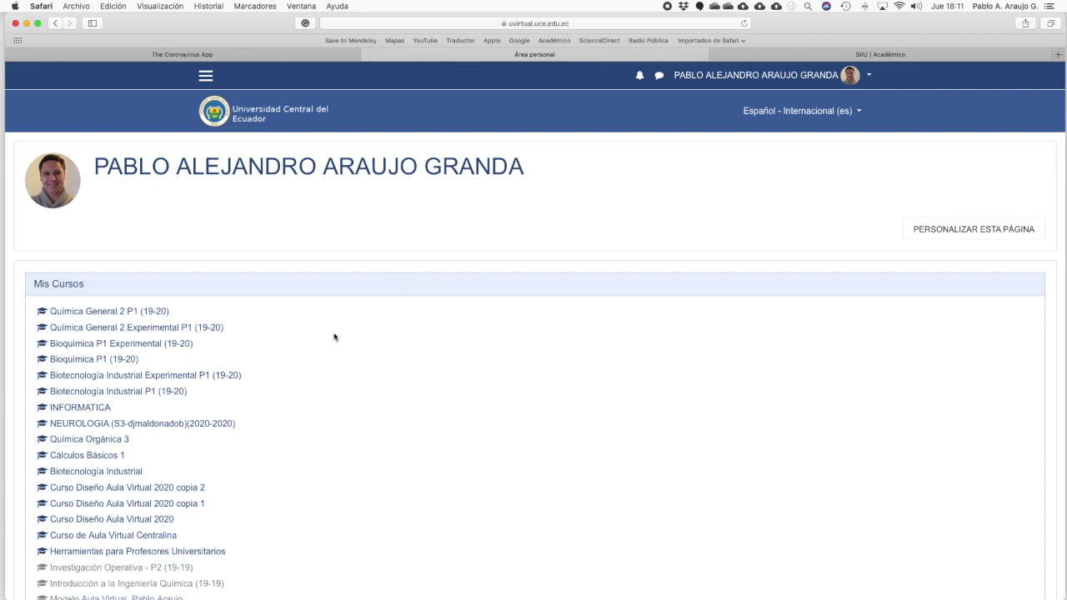
Step: Open Curso Diseño Aula Virtual 2020 and reach Métodos de matriculación through course administration's Usuarios section
scroll(335, 339, "down", 2)
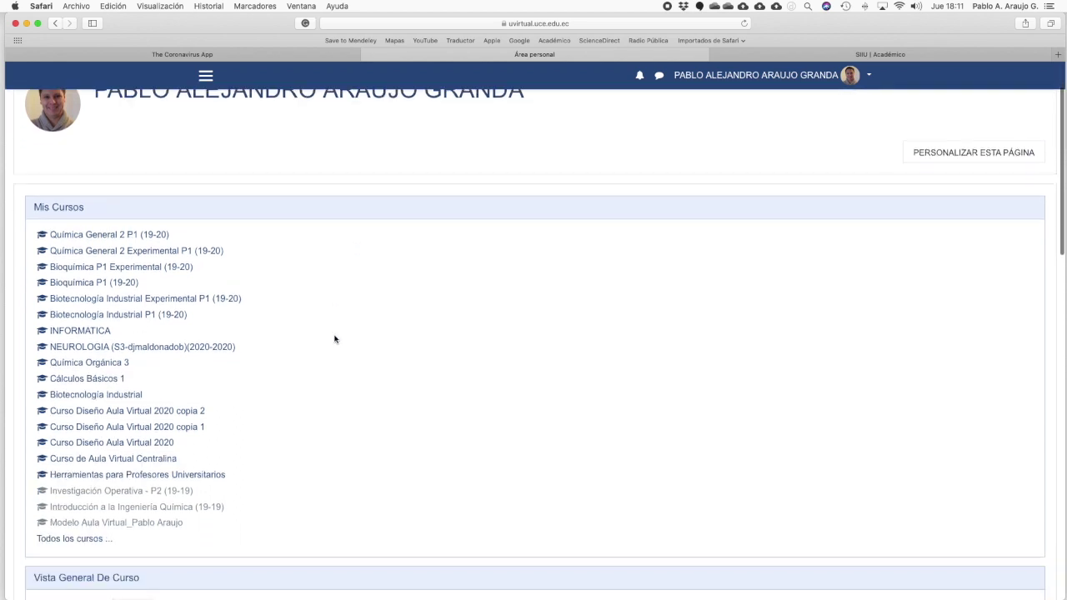
left_click(137, 444)
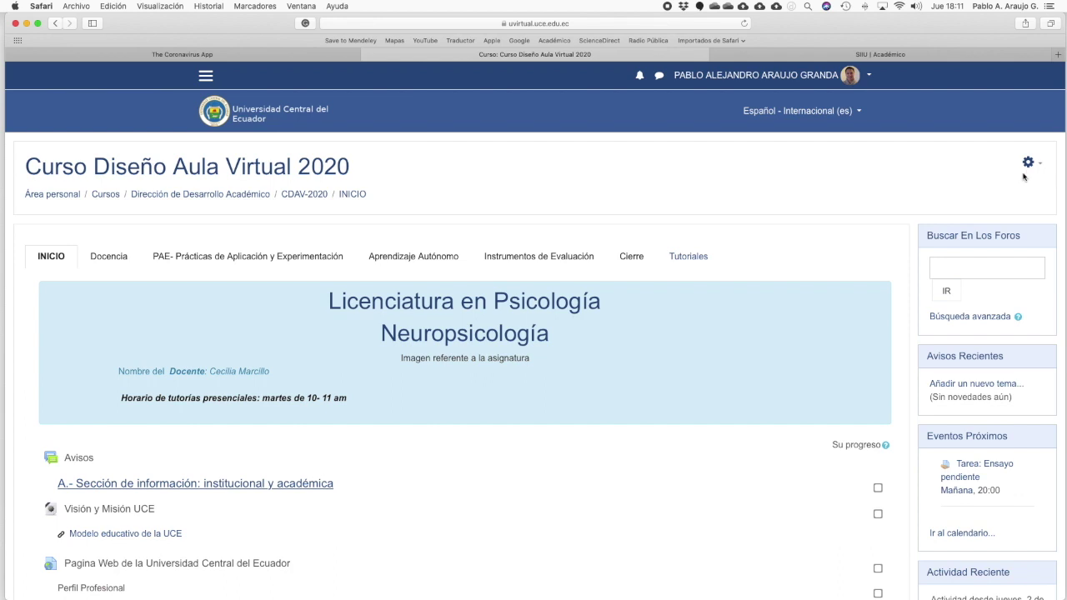
left_click(1028, 165)
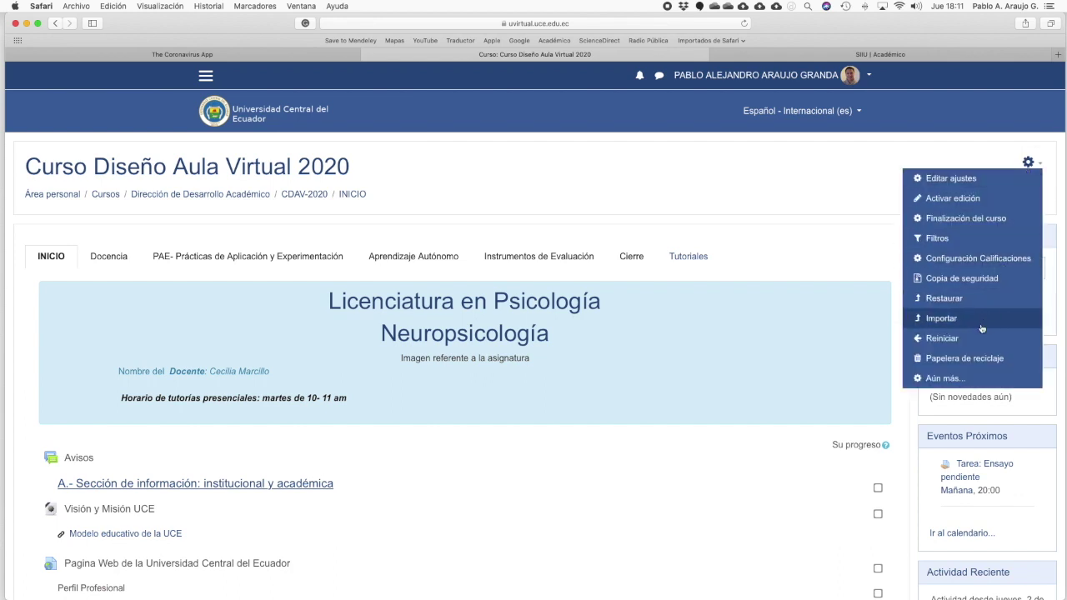
left_click(949, 383)
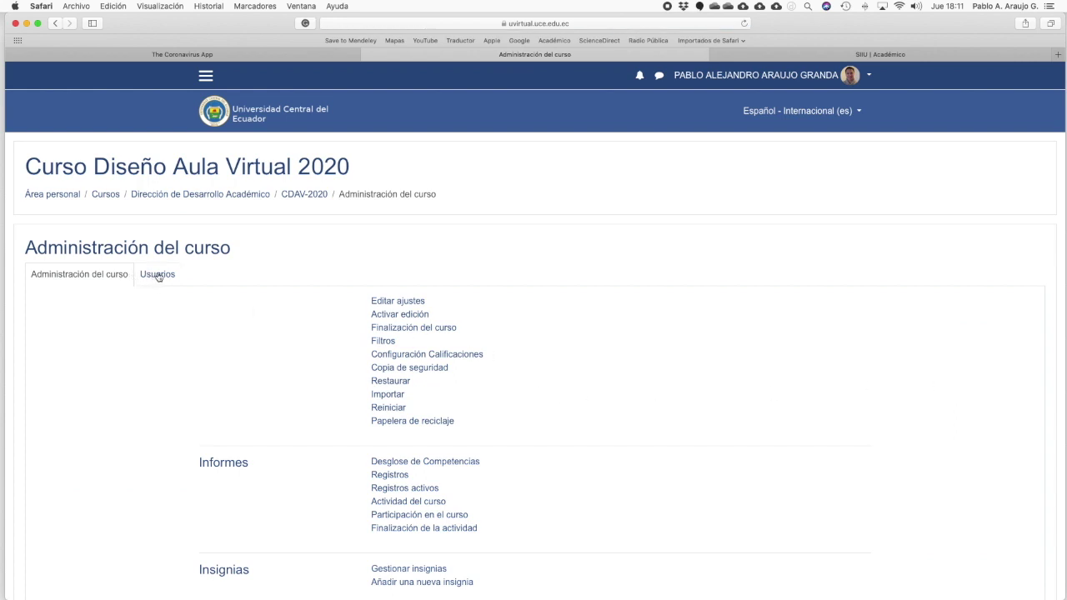
left_click(170, 276)
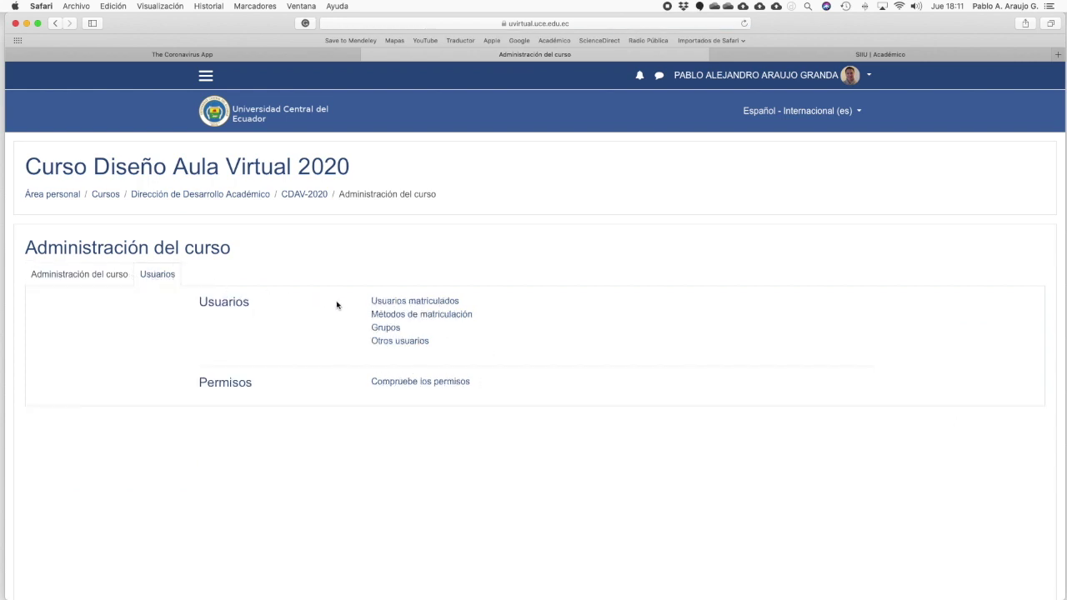
left_click(432, 321)
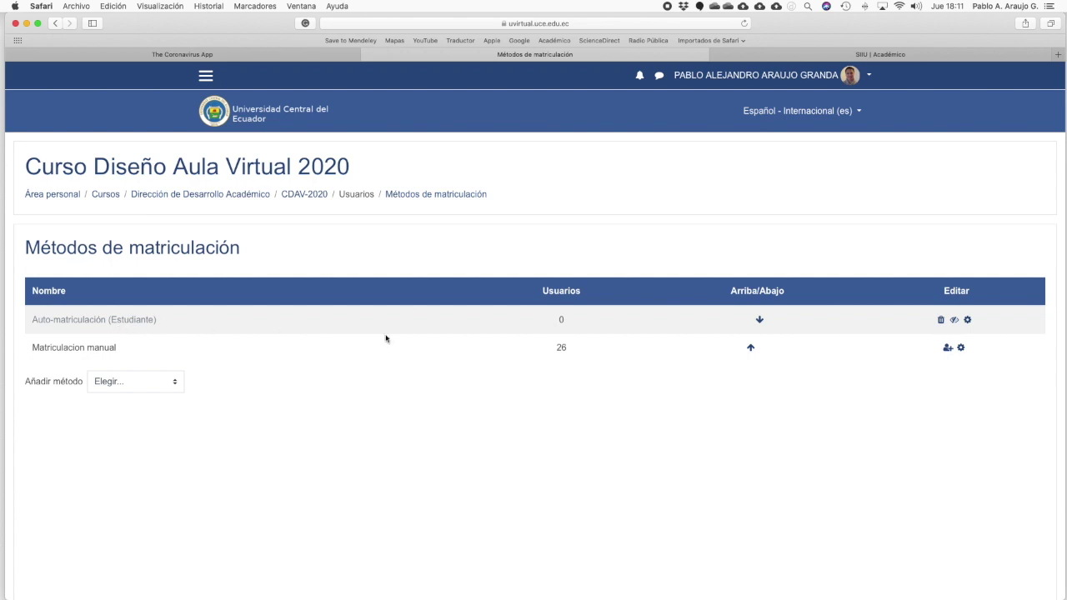
Step: Enable the Auto-matriculación (Estudiante) method and open its settings
left_click(954, 319)
left_click(968, 320)
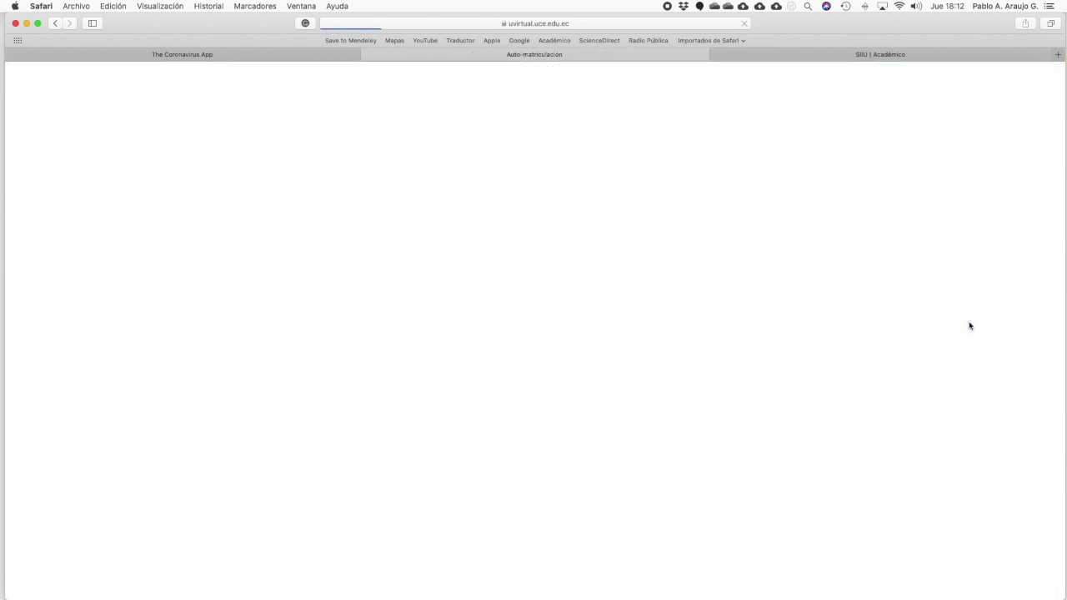
Step: Set Usar claves de matriculación de grupo to Sí
left_click(311, 431)
left_click(402, 422)
key("Up")
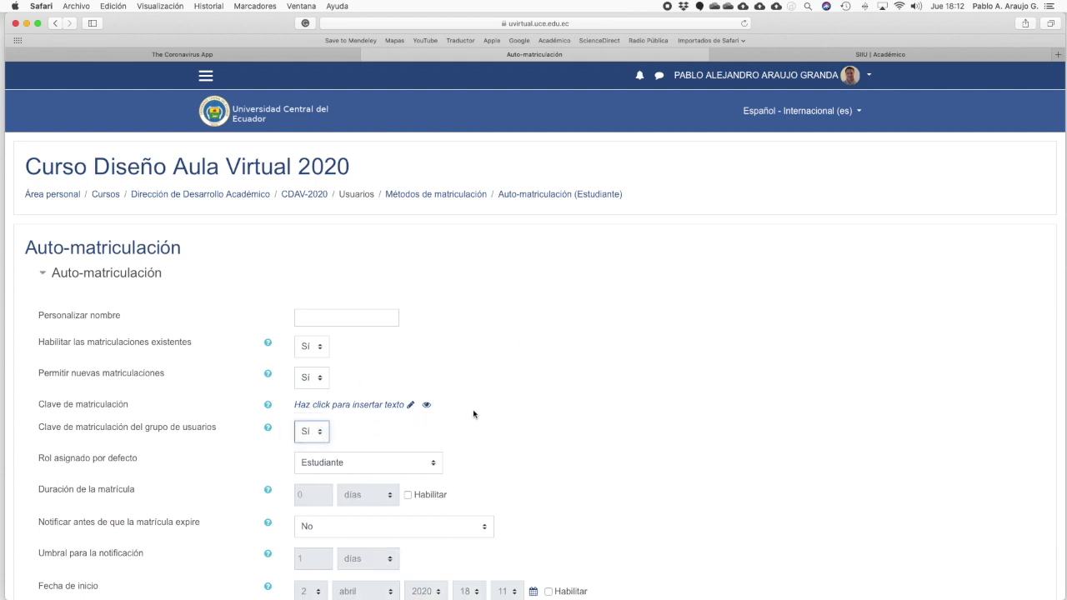
scroll(481, 412, "down", 8)
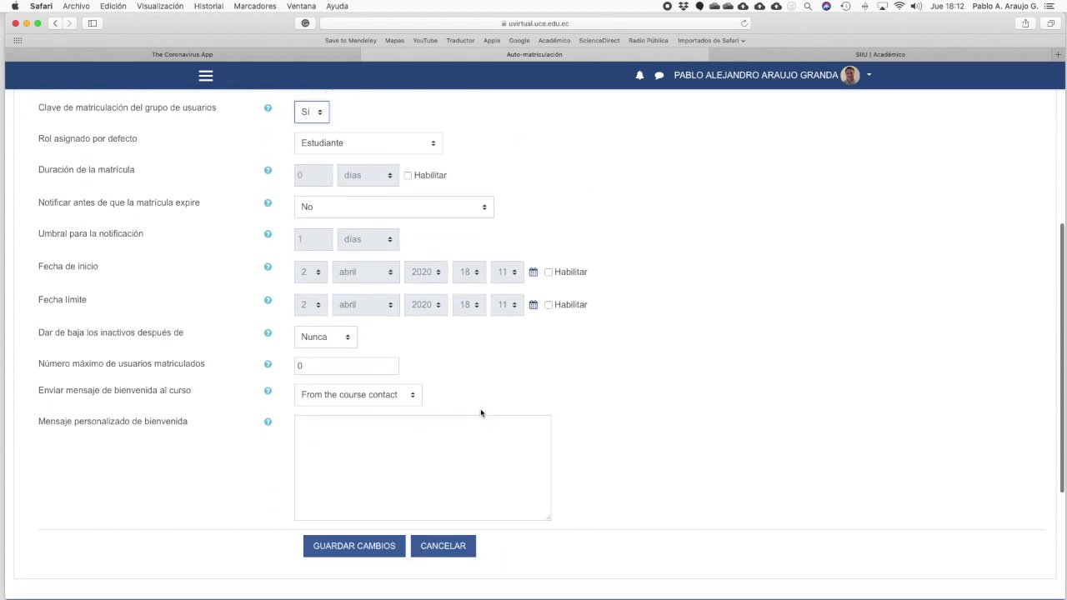
scroll(475, 364, "up", 5)
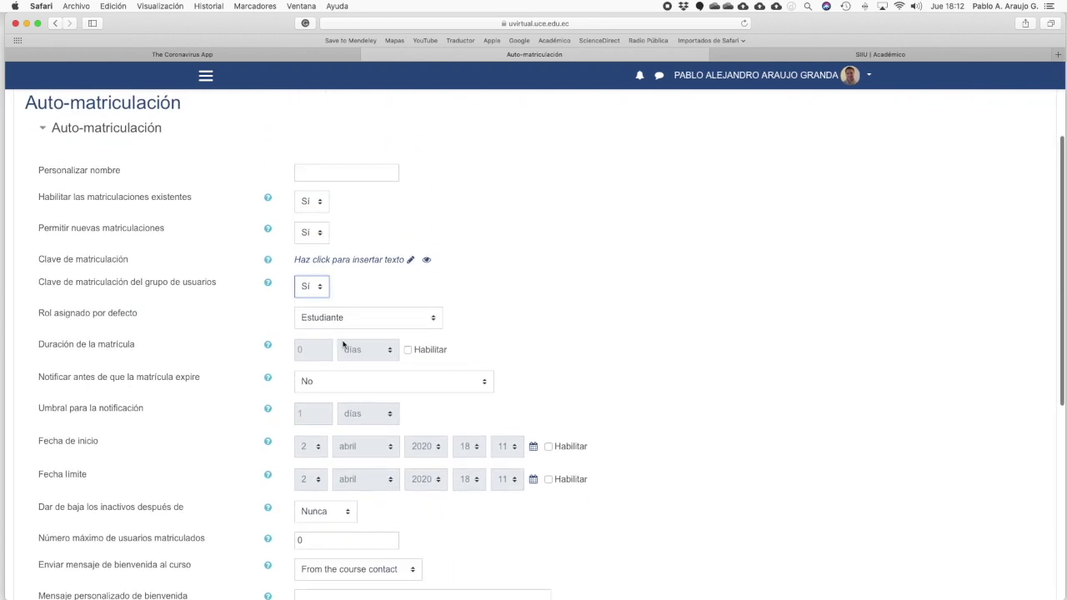
Step: Enable the enrolment duration and set it to 22 semanas
left_click(407, 350)
left_click(386, 355)
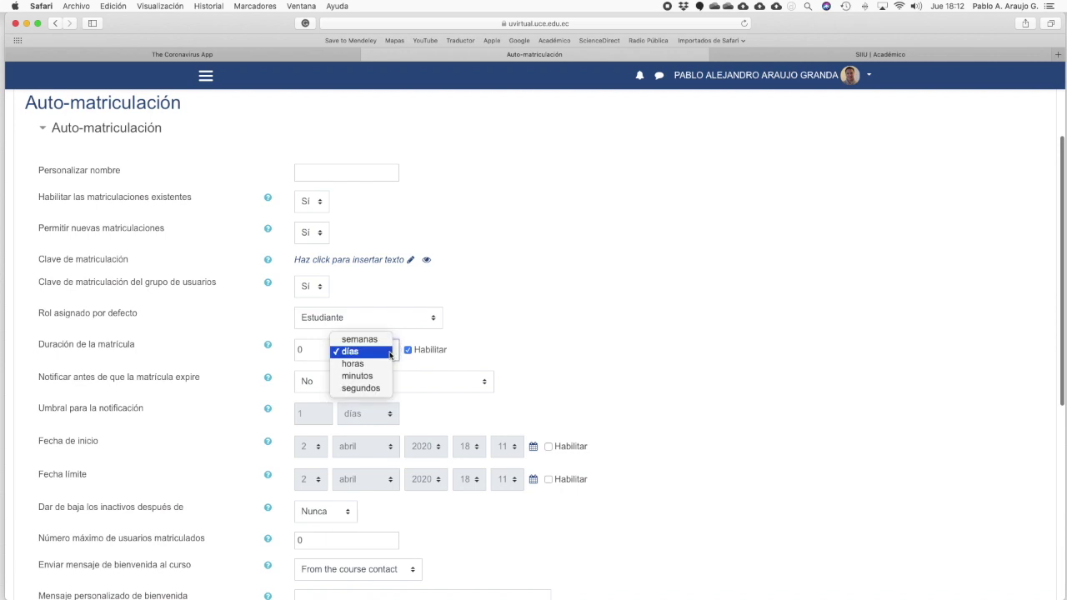
left_click(377, 336)
left_click(319, 350)
key("BackSpace")
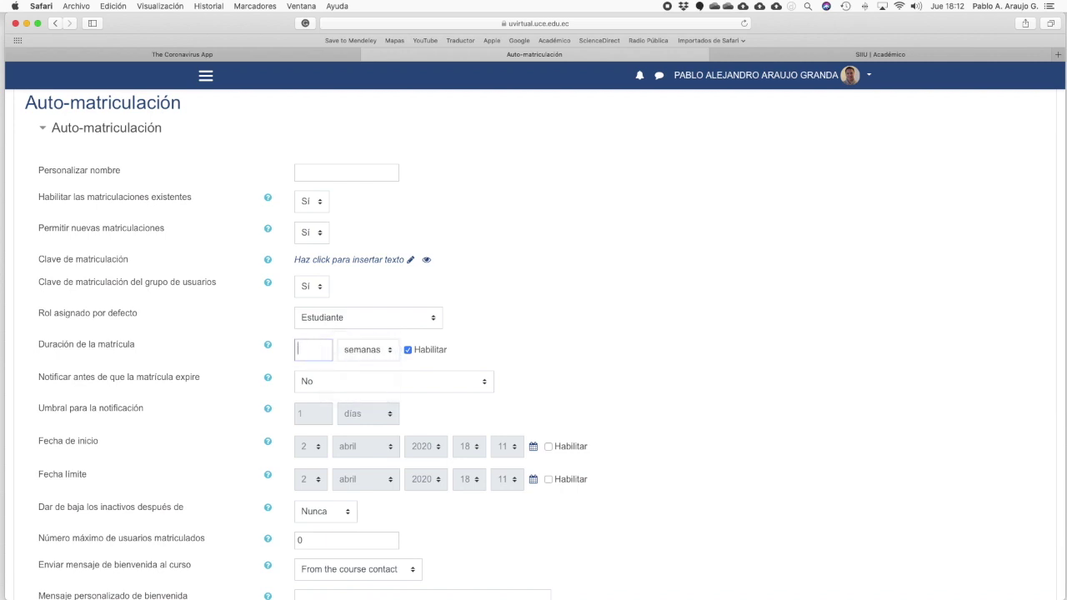
type("22")
left_click(537, 369)
Step: Enable the self-enrolment start date and set it to 4 mayo 2020
left_click(548, 447)
left_click(321, 450)
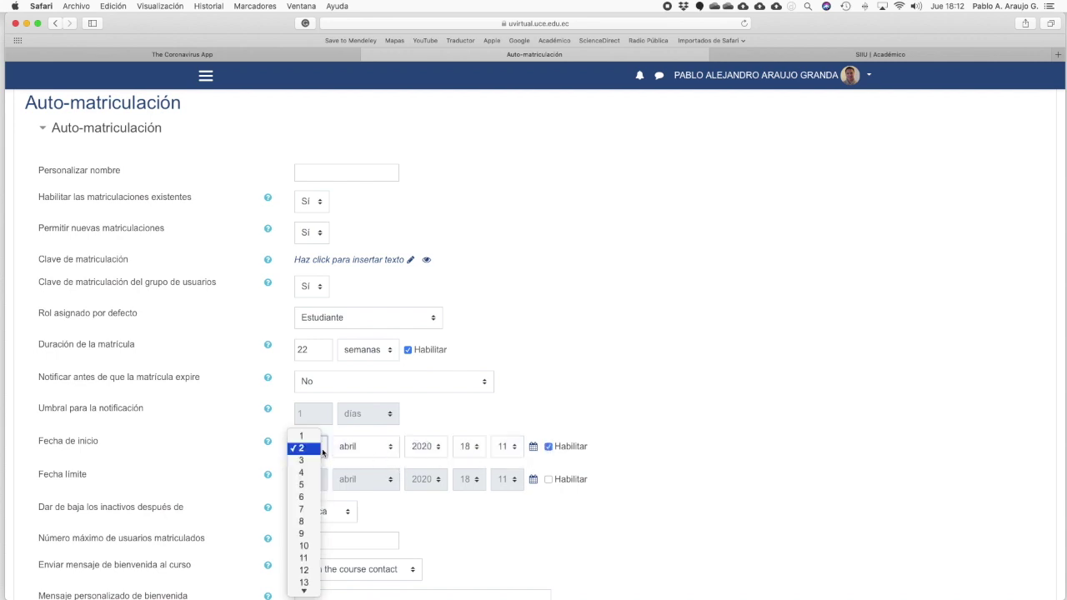
left_click(410, 446)
key("4")
left_click(371, 445)
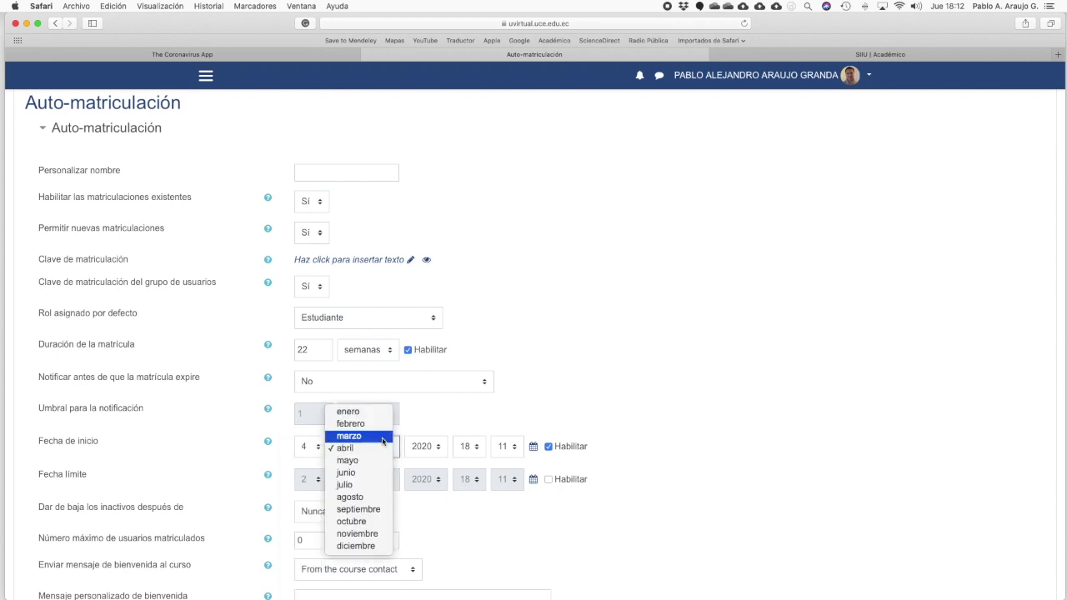
left_click(381, 461)
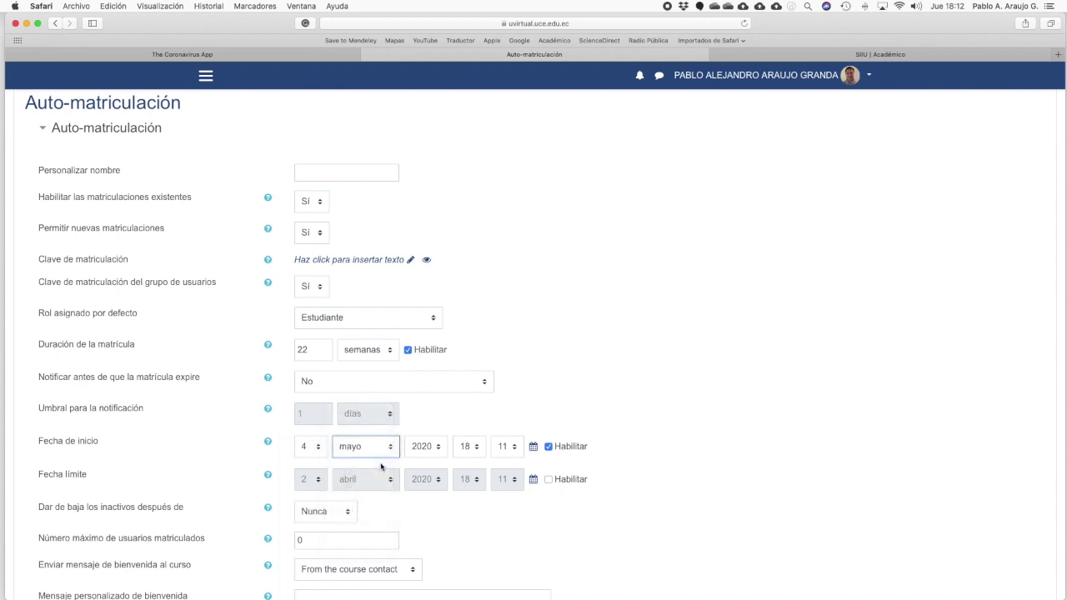
scroll(381, 467, "down", 1)
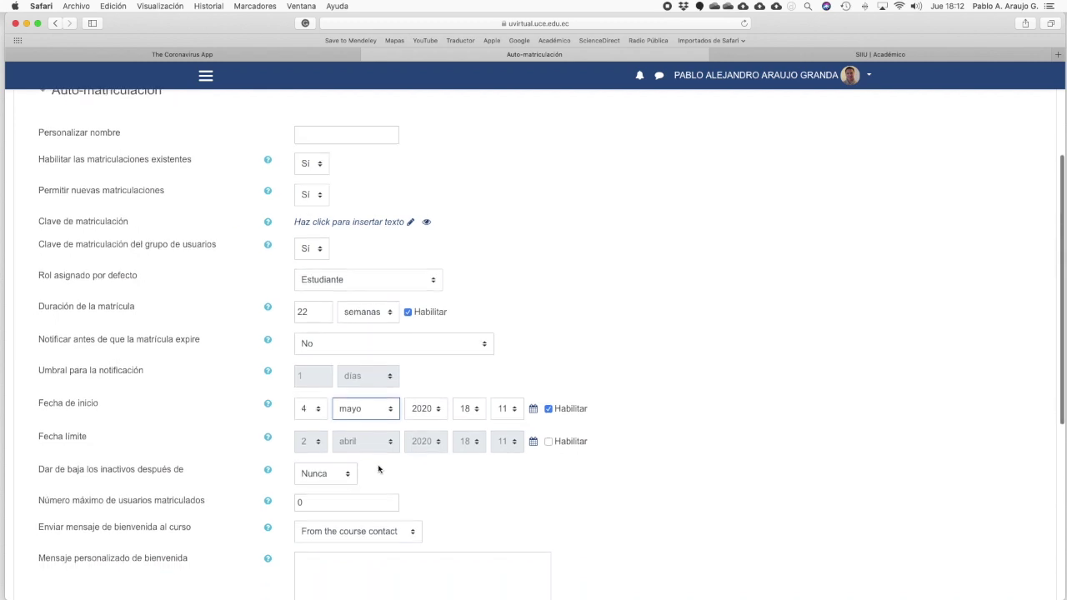
Step: Enable Fecha límite at 10 mayo 2020 and save the Auto-matriculación settings
left_click(547, 445)
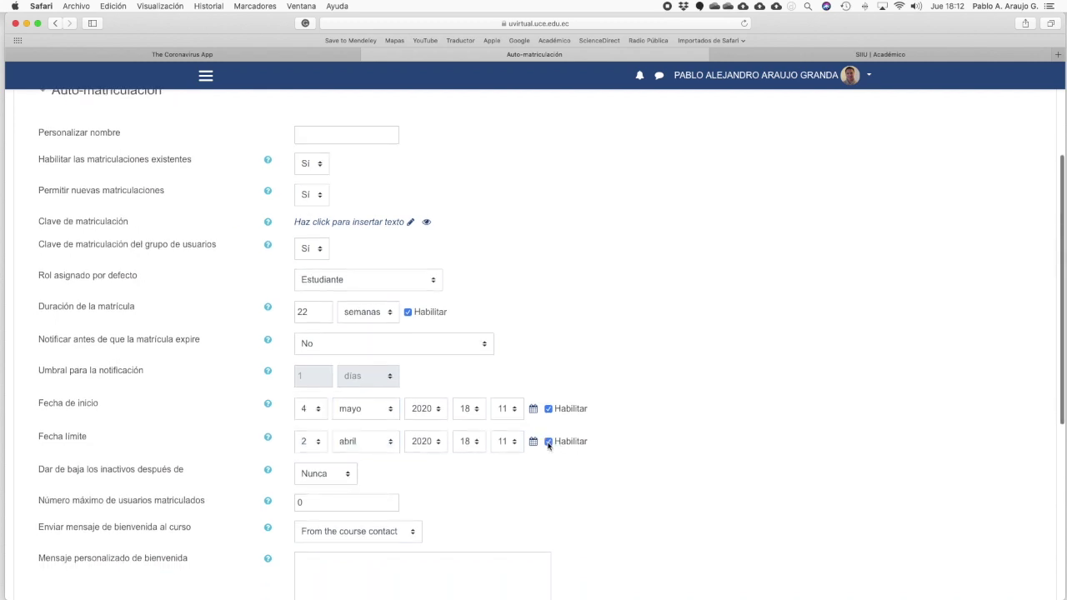
left_click(317, 447)
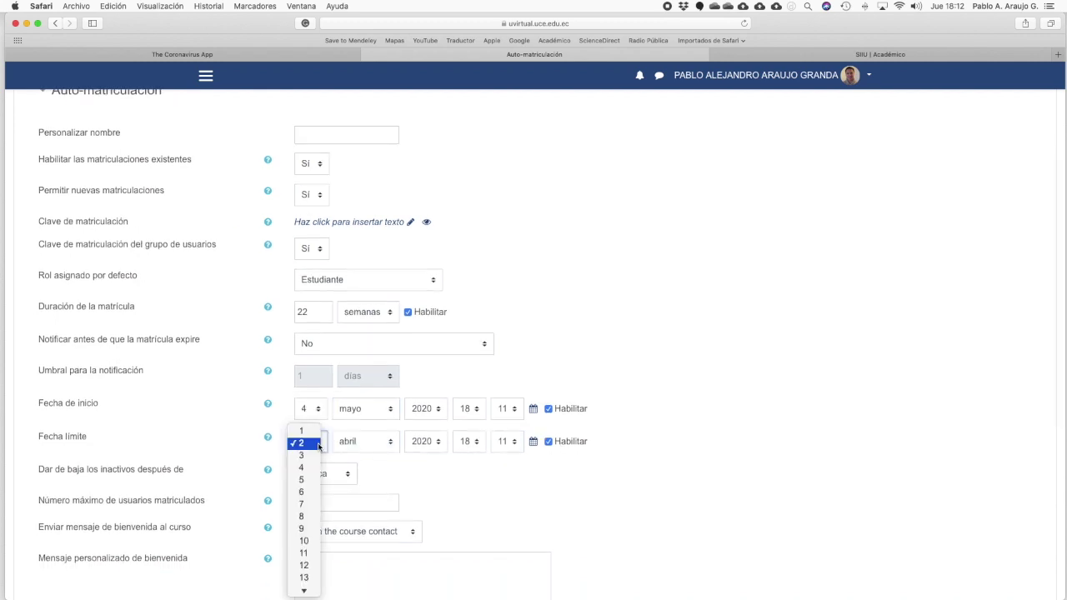
left_click(304, 541)
left_click(391, 450)
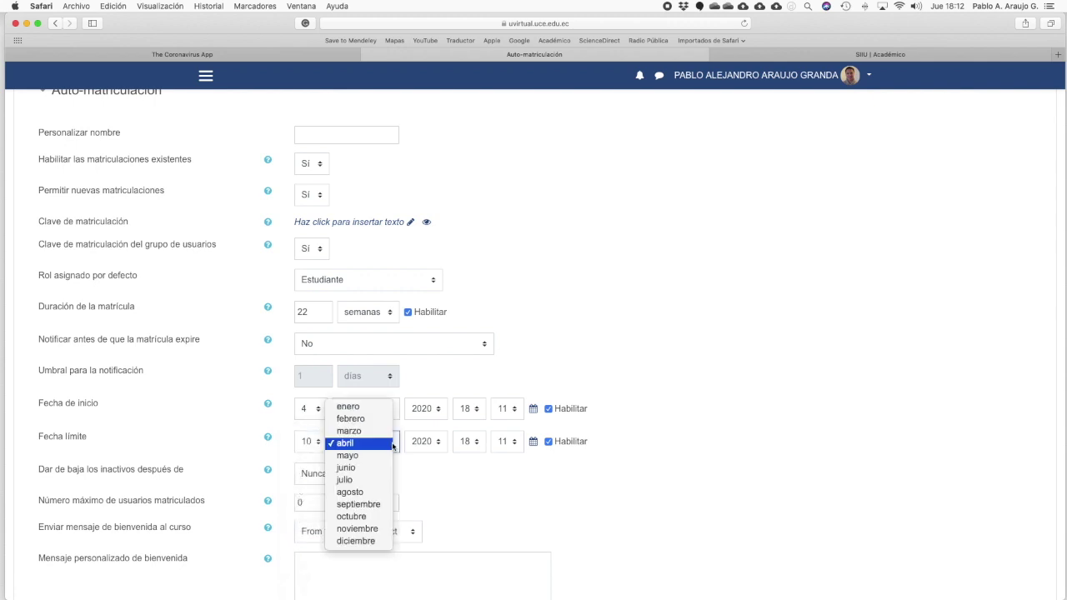
left_click(379, 457)
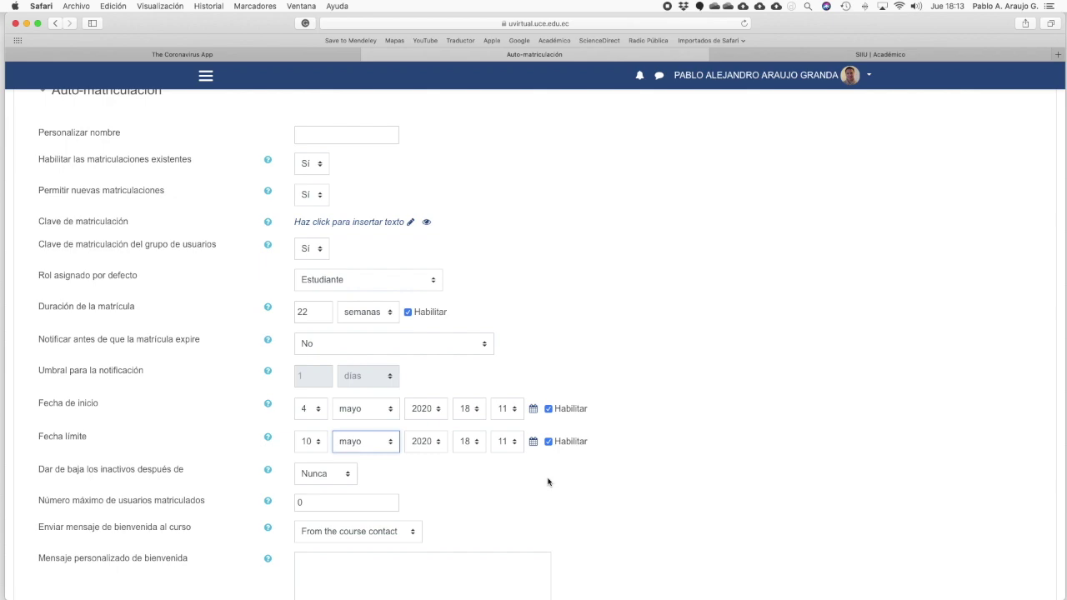
scroll(548, 482, "down", 8)
left_click(340, 348)
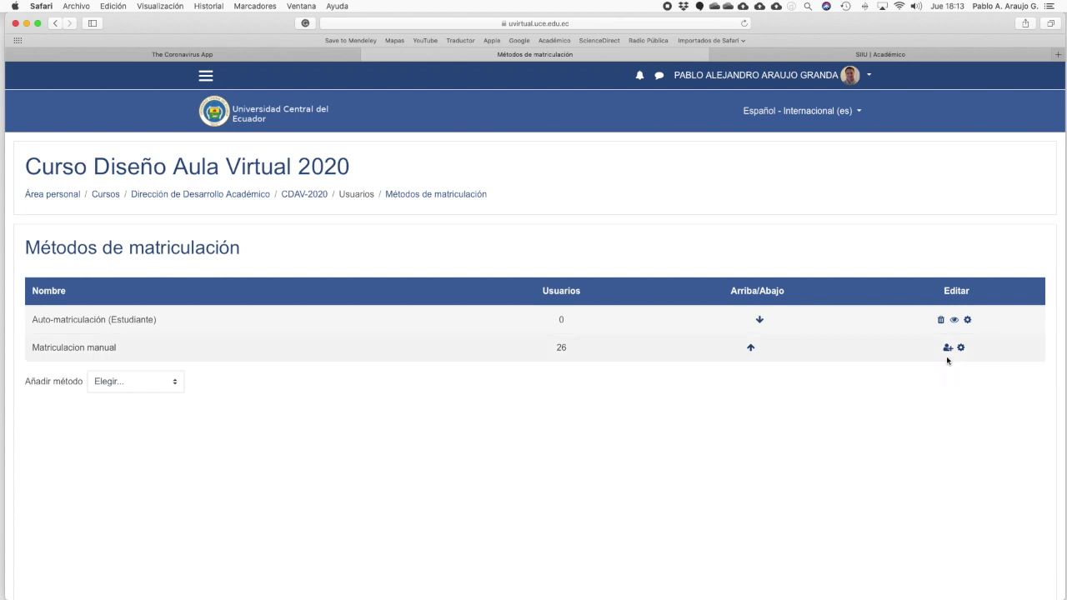
Step: Open the enrol-users page for the Matriculacion manual method
left_click(947, 349)
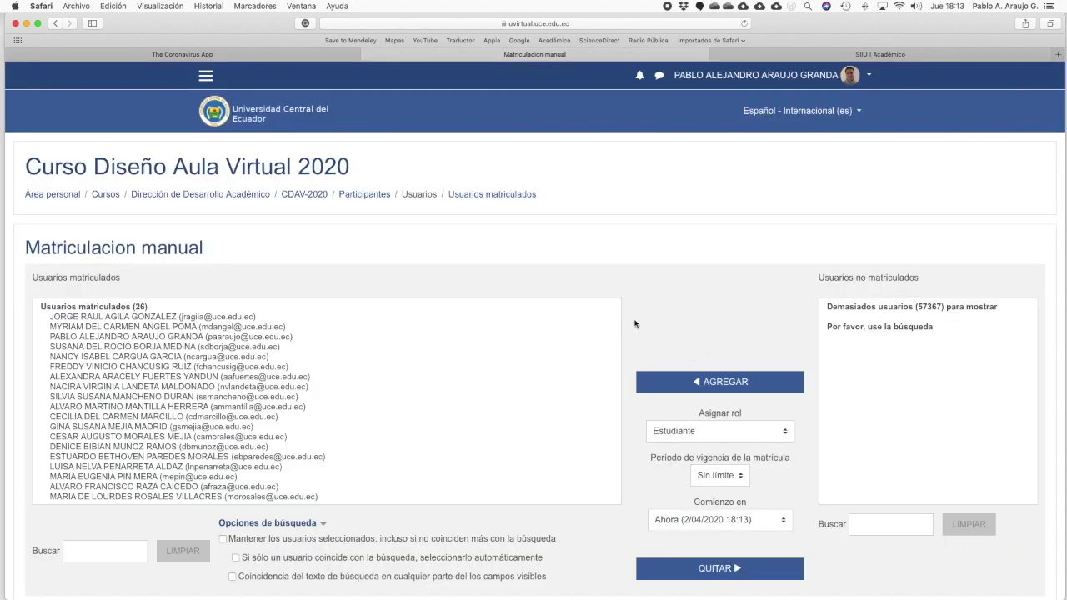
scroll(650, 321, "down", 3)
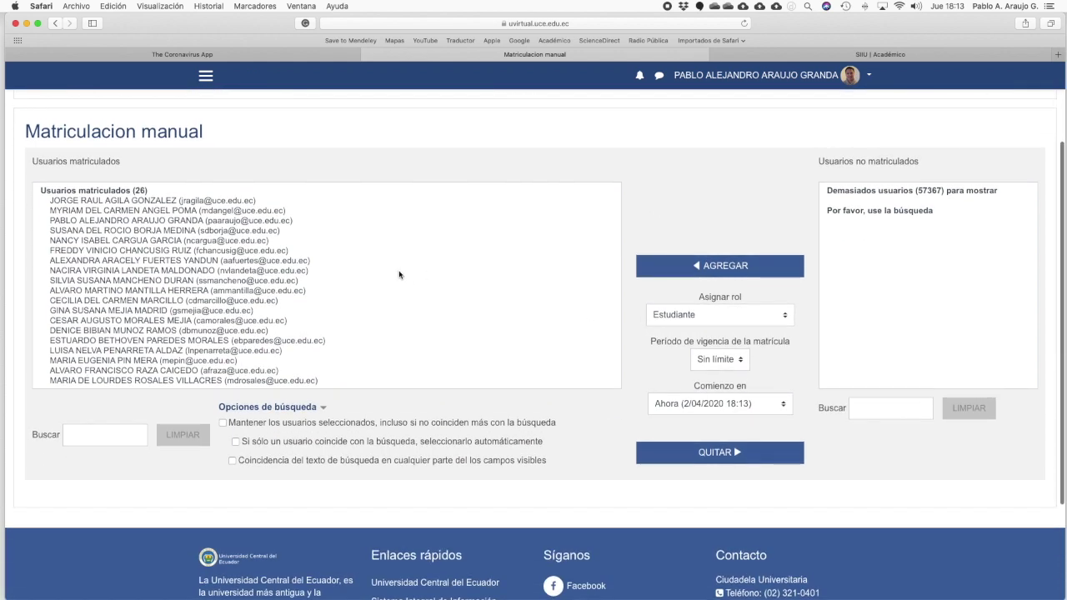
scroll(150, 289, "down", 3)
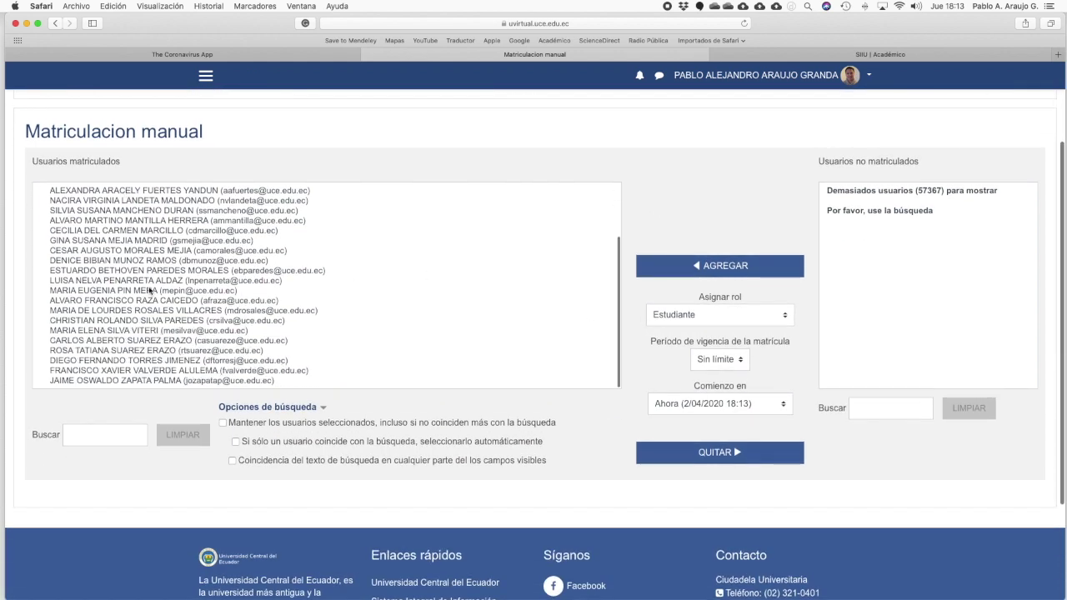
scroll(150, 289, "up", 4)
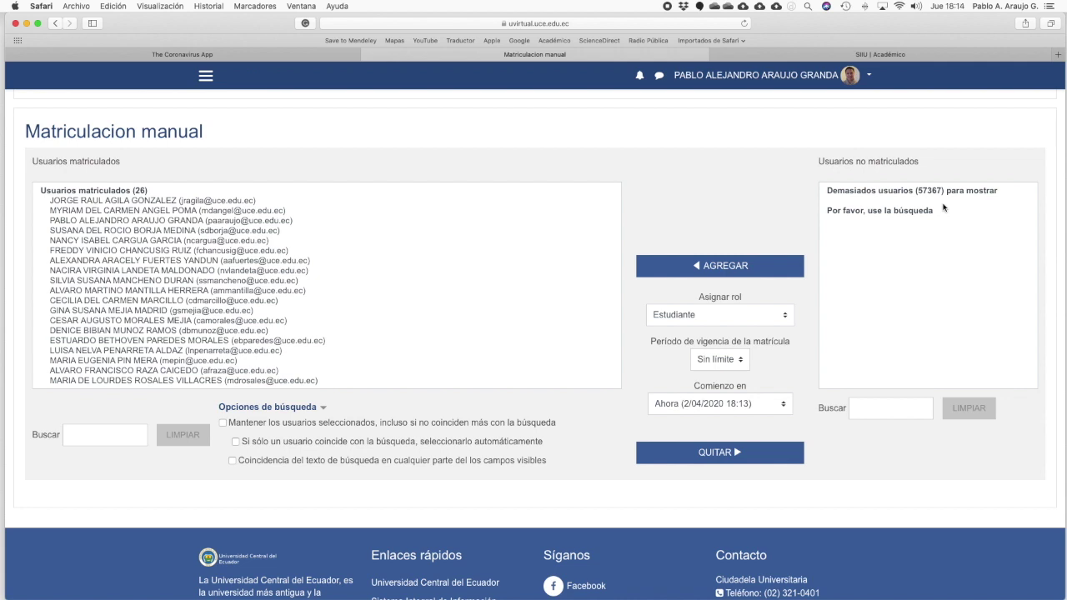
Step: Search non-enrolled users by a student's surname and enrol the single match as Estudiante
left_click(867, 406)
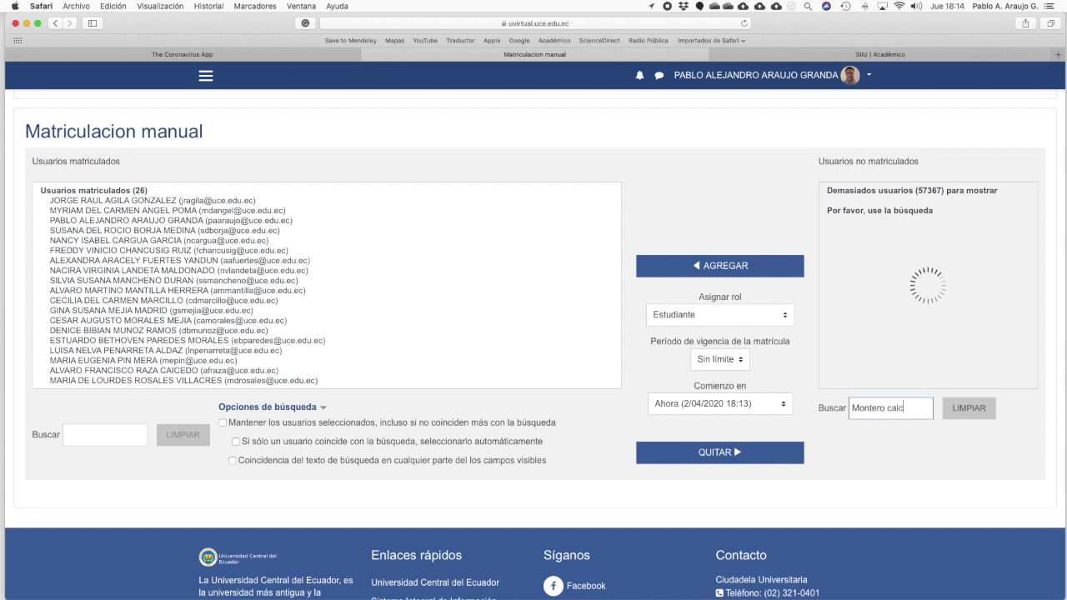
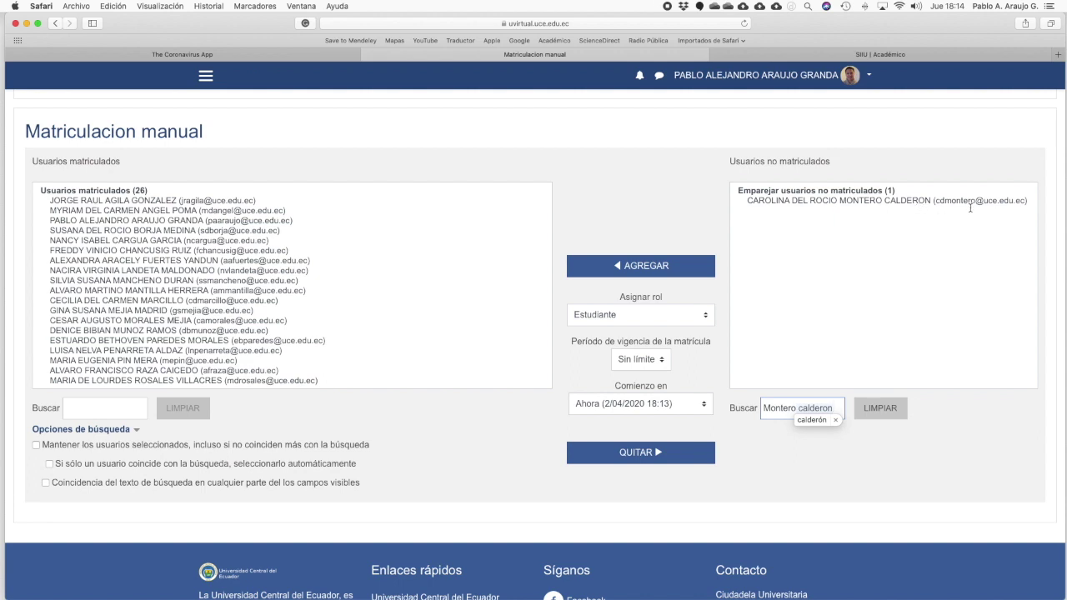
left_click(914, 201)
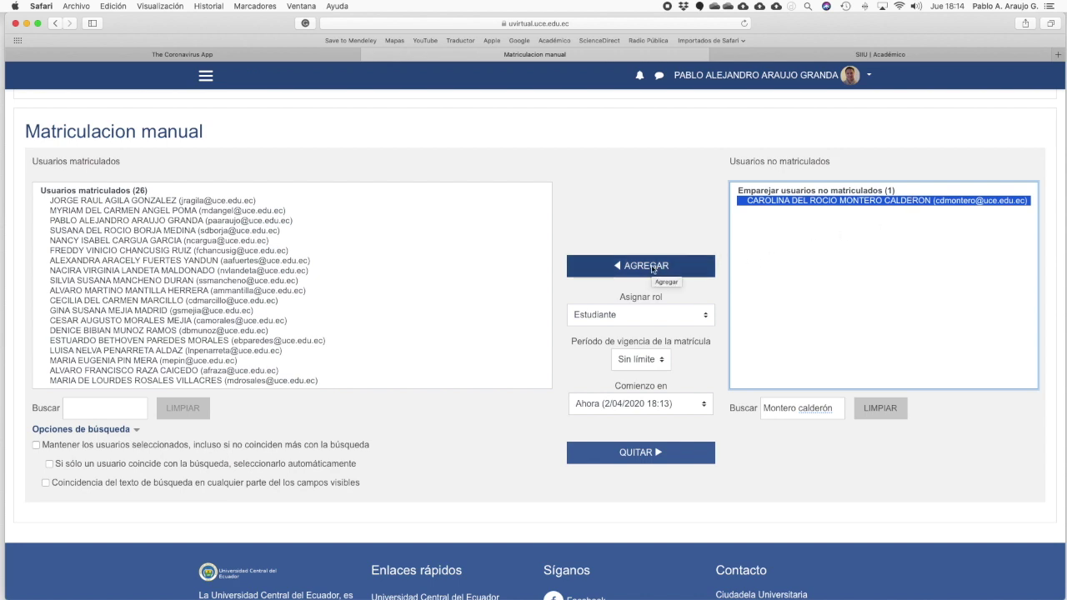
left_click(652, 267)
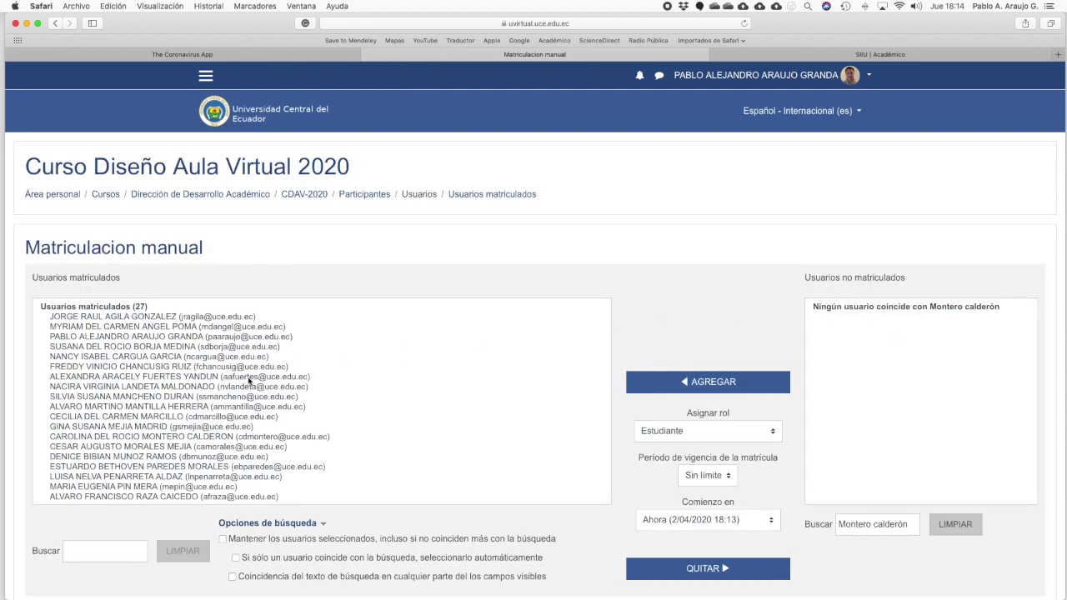
scroll(163, 406, "down", 4)
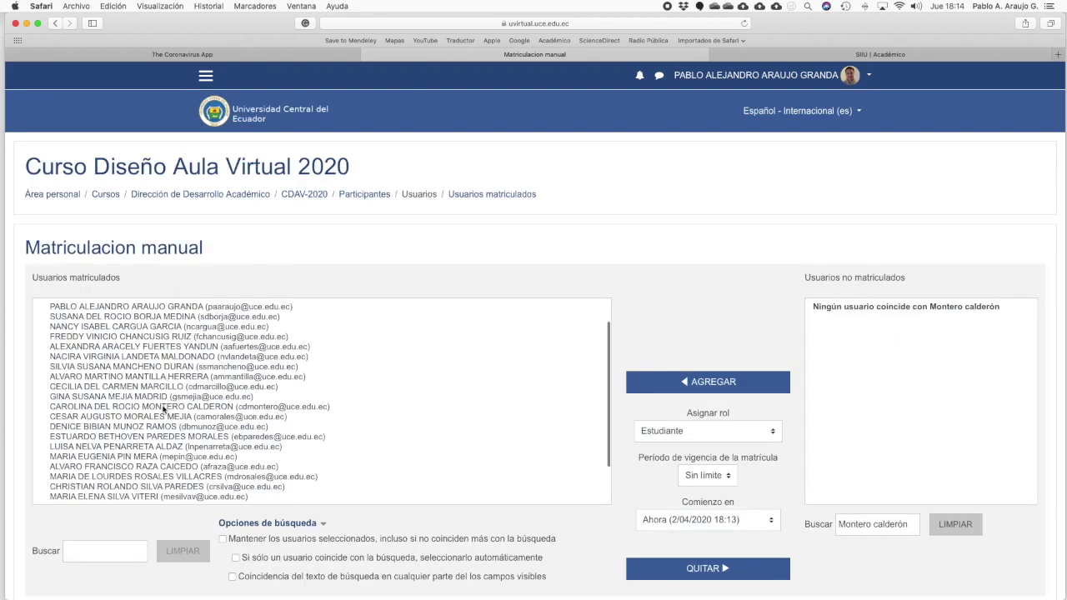
scroll(164, 407, "down", 1)
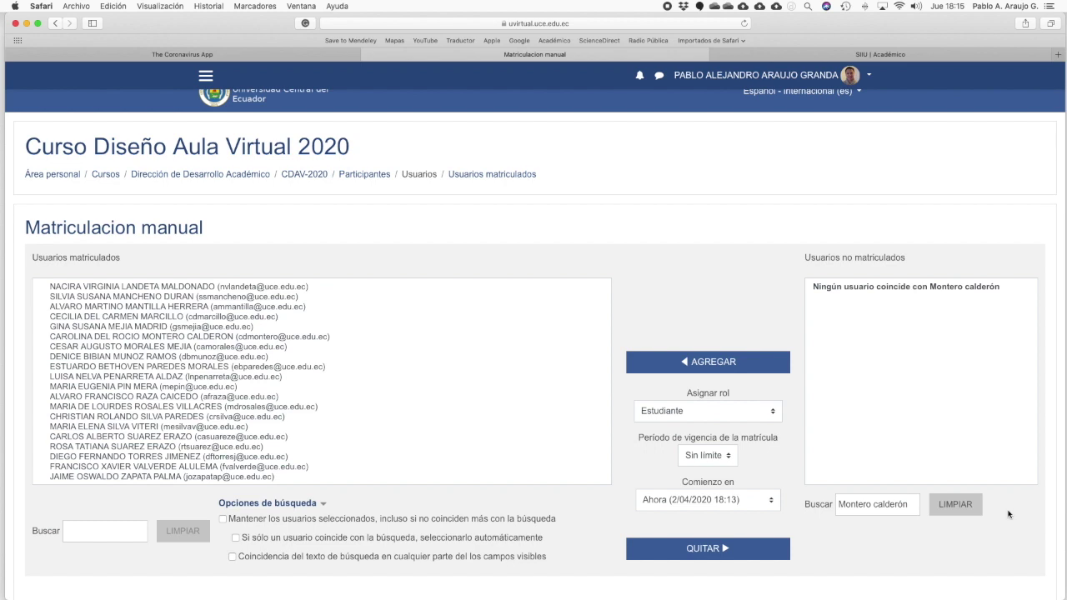
scroll(1008, 514, "up", 1)
Step: Search non-enrolled users by another surname and select one of the 75 matches
left_click(909, 511)
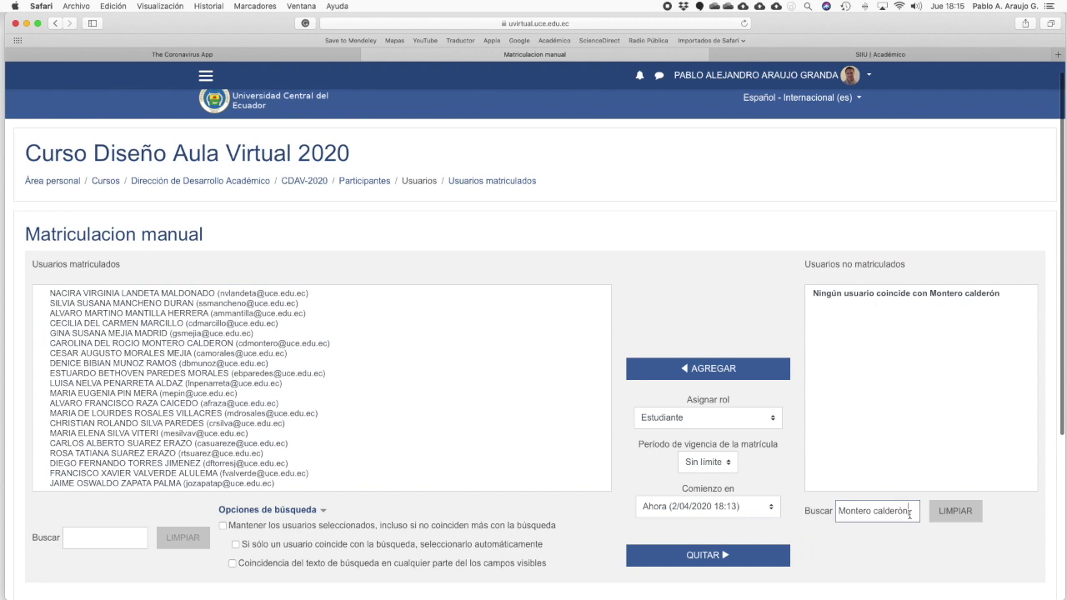
key("BackSpace")
key("BackSpace")
key("BackSpace")
key("BackSpace")
key("BackSpace")
key("BackSpace")
key("BackSpace")
key("BackSpace")
key("BackSpace")
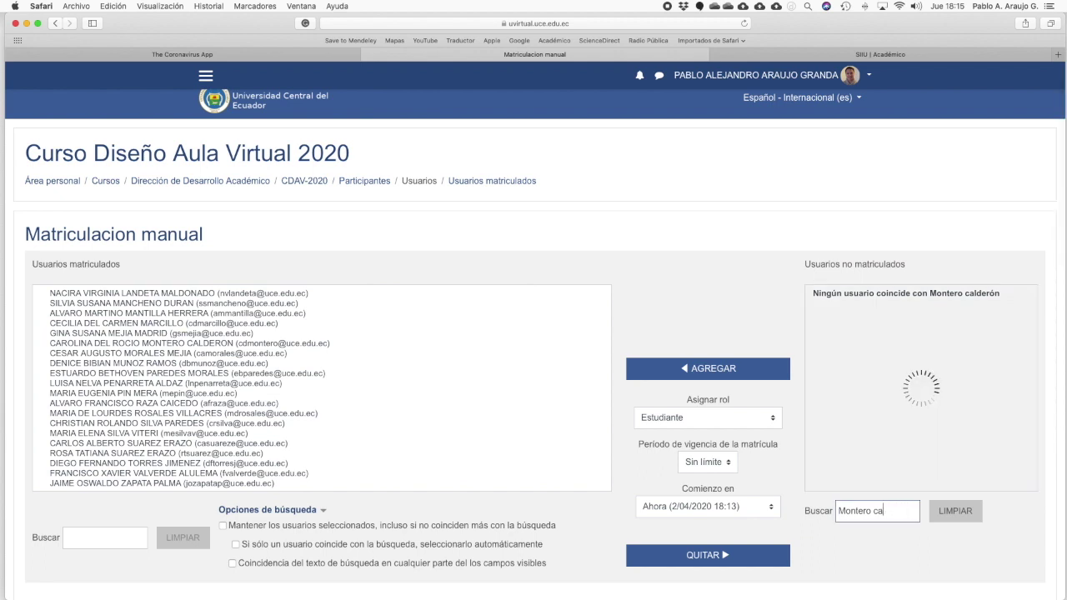
key("BackSpace")
key("BackSpace")
key("BackSpace")
key("BackSpace")
key("BackSpace")
key("BackSpace")
key("BackSpace")
type("Altamirano")
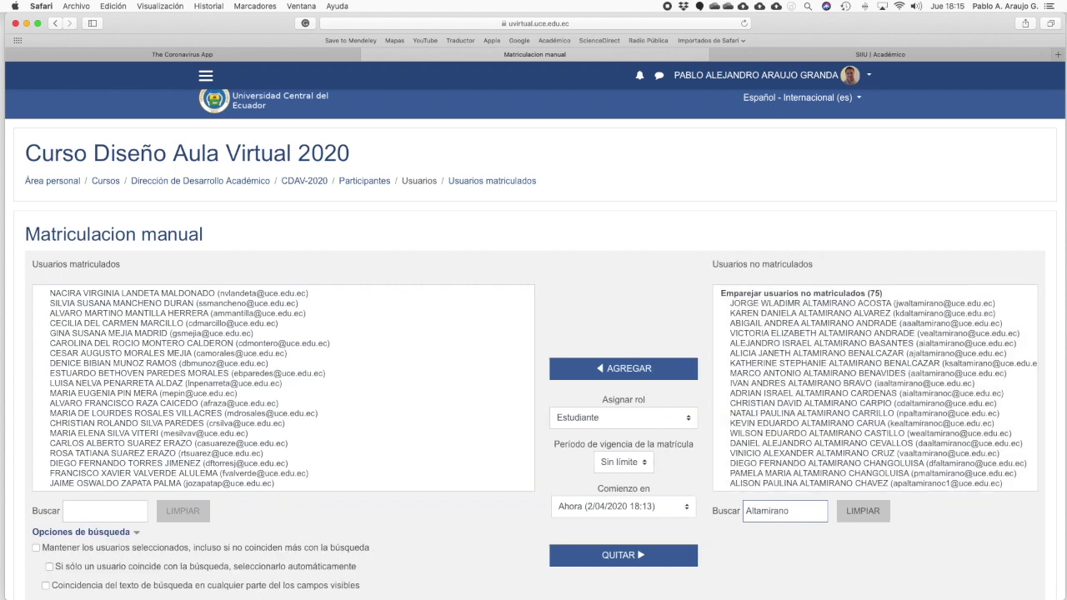
type(" Da")
key("BackSpace")
key("BackSpace")
key("BackSpace")
scroll(779, 398, "down", 2)
scroll(783, 398, "down", 3)
scroll(783, 398, "down", 4)
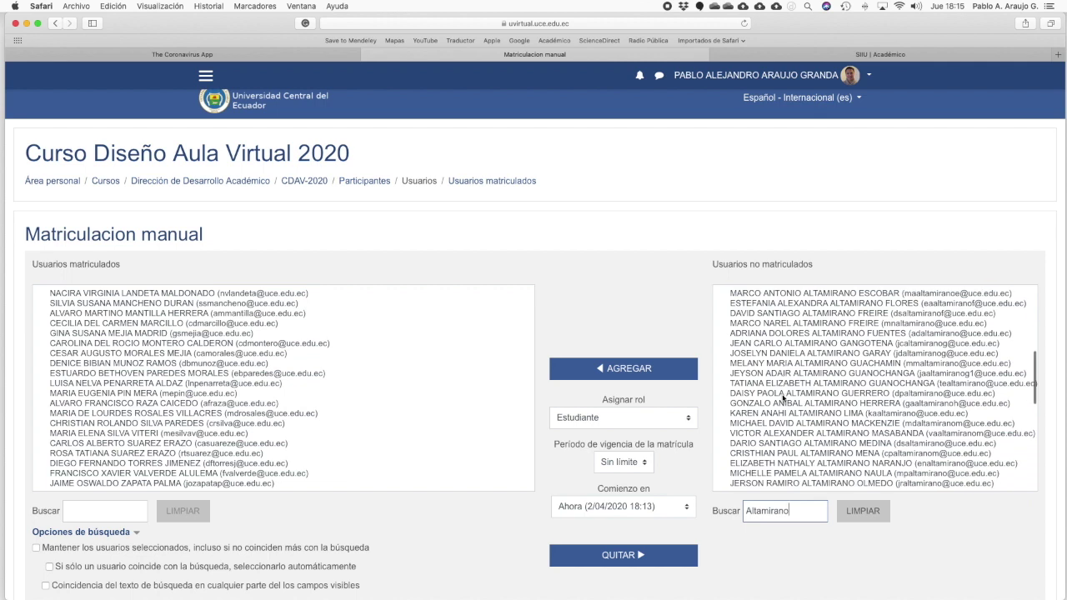
left_click(796, 443)
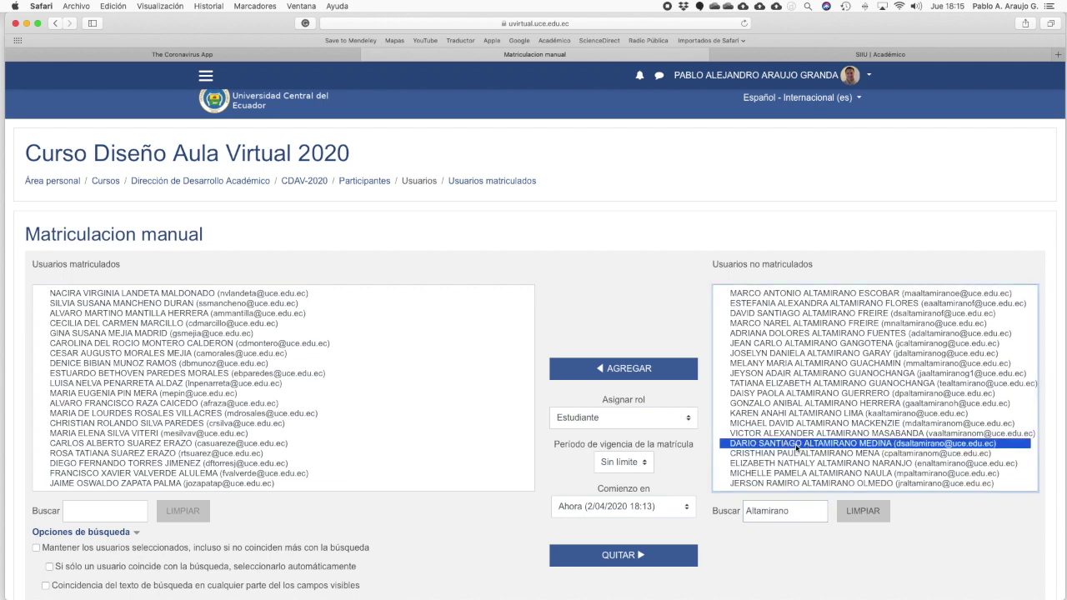
left_click(688, 419)
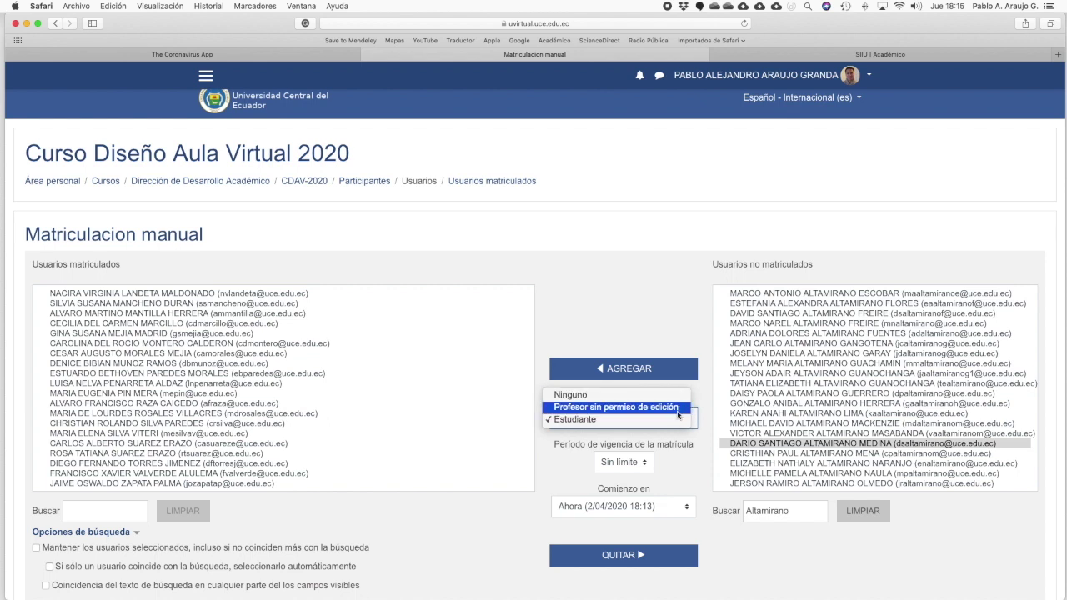
Step: Add the selected user as Profesor sin permiso de edición, then select them among enrolled users
left_click(677, 411)
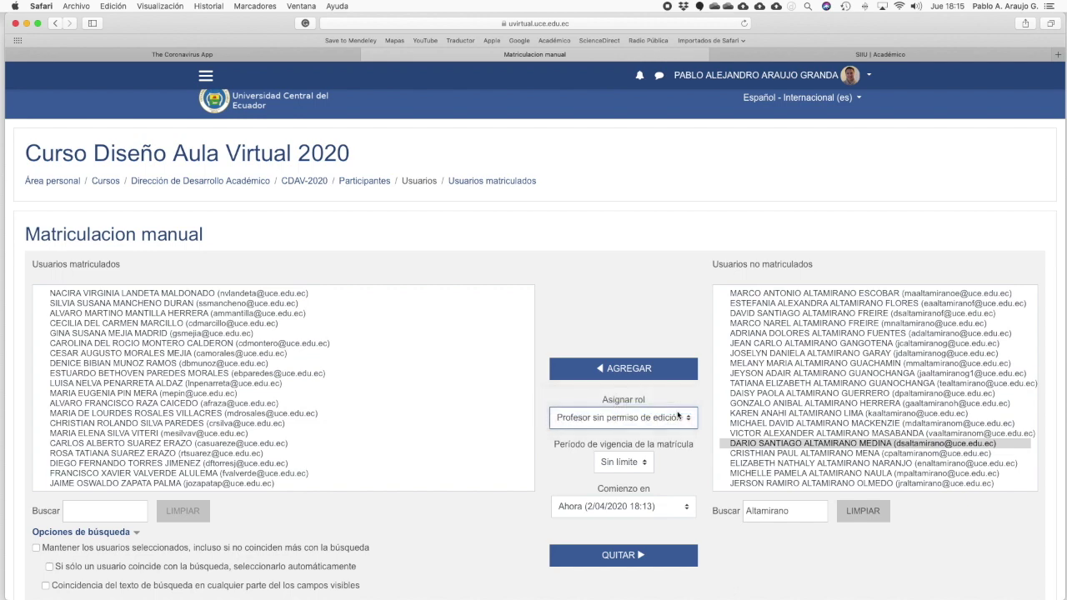
left_click(639, 373)
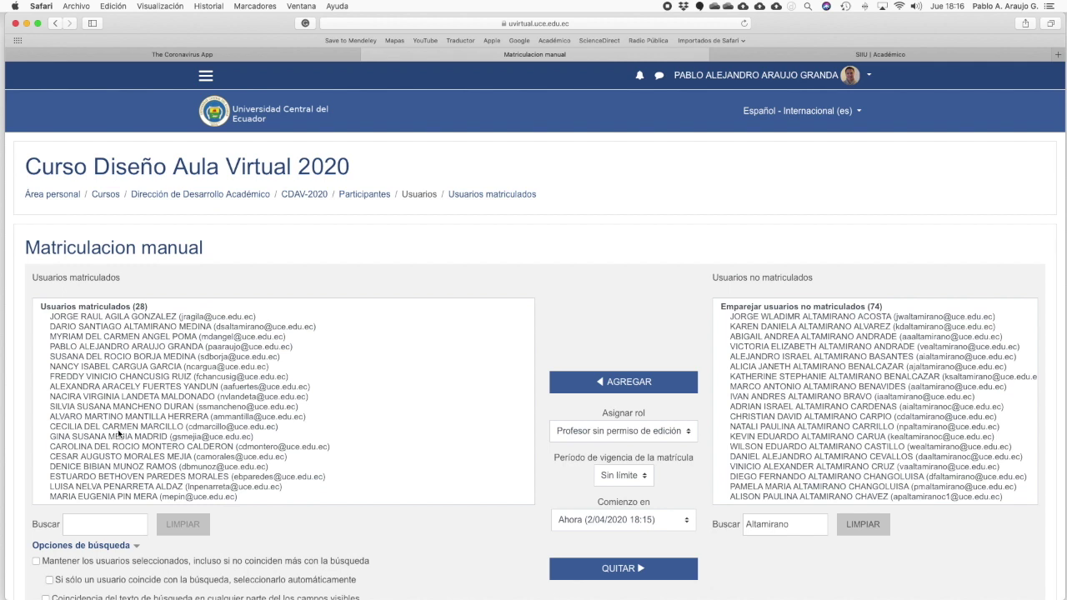
left_click(111, 329)
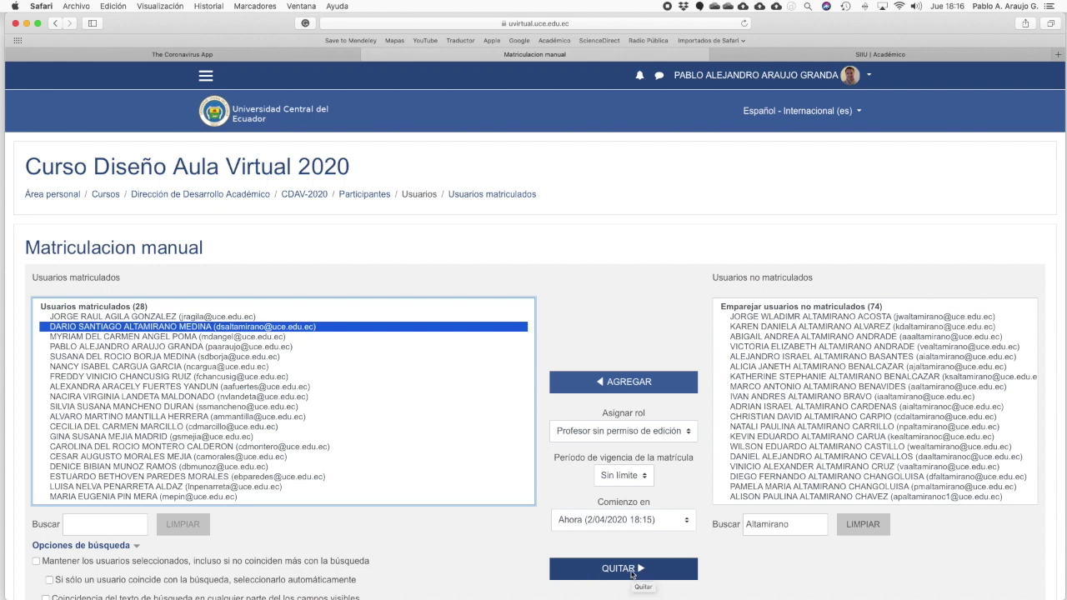
Step: Unenrol the newly added non-editing teacher, returning the list to 27 users, then select the earlier-added student
left_click(632, 573)
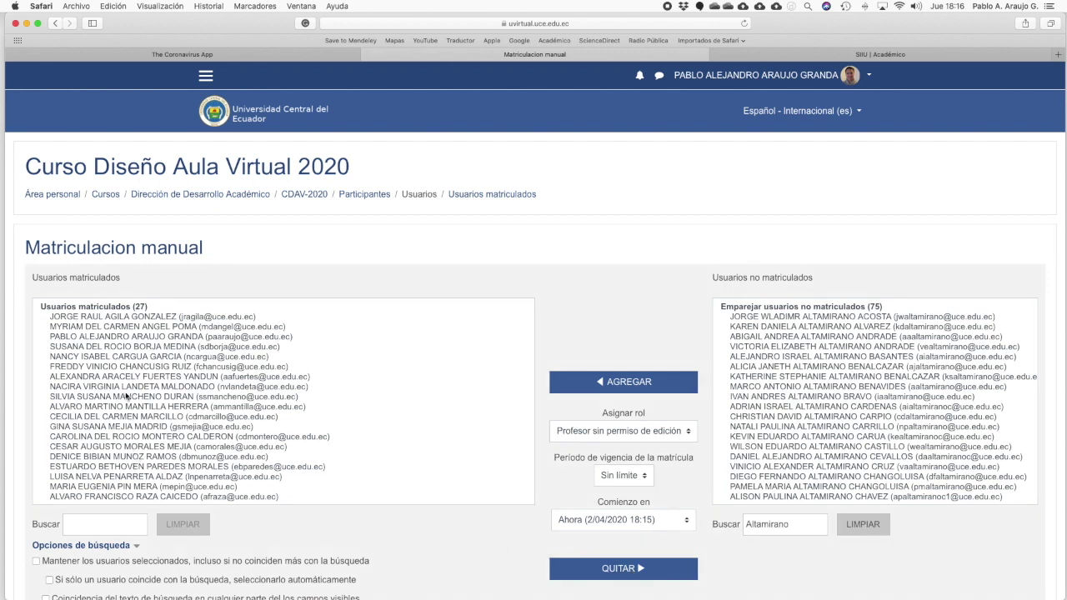
scroll(126, 398, "down", 5)
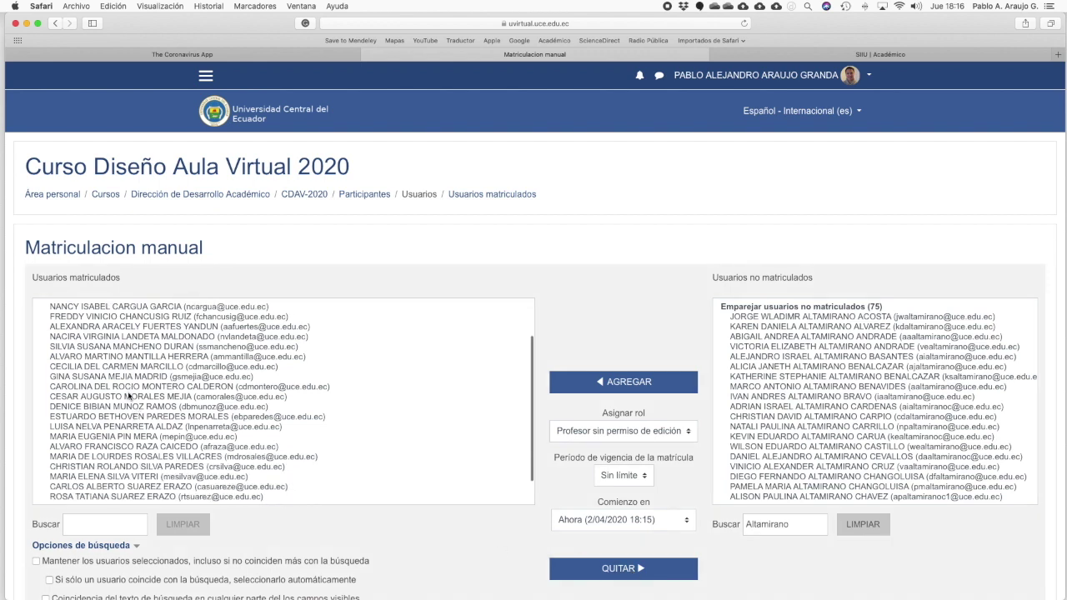
scroll(128, 398, "down", 3)
scroll(129, 397, "down", 1)
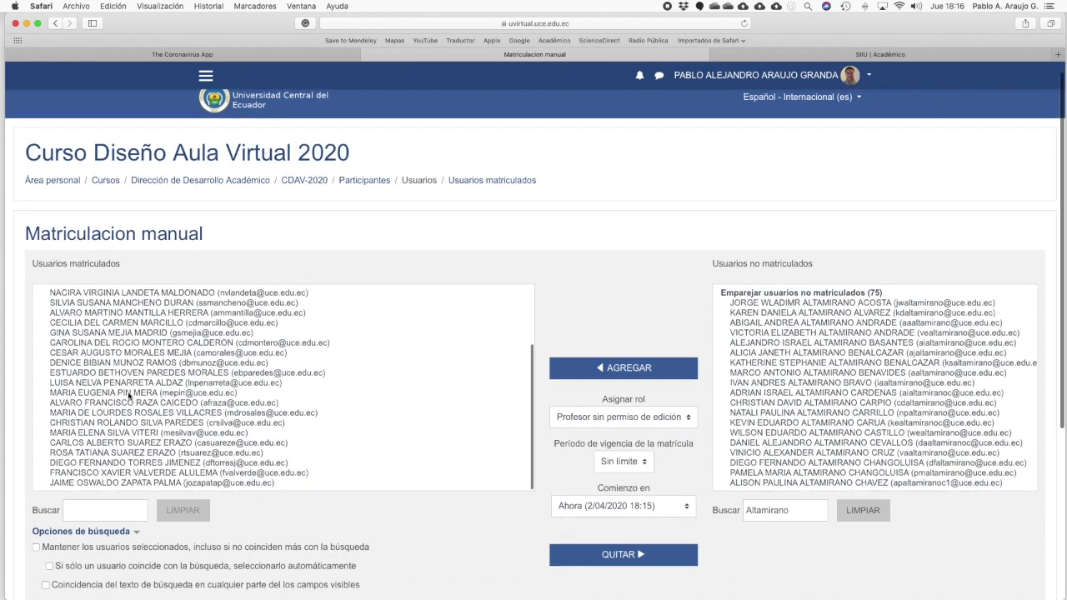
left_click(142, 343)
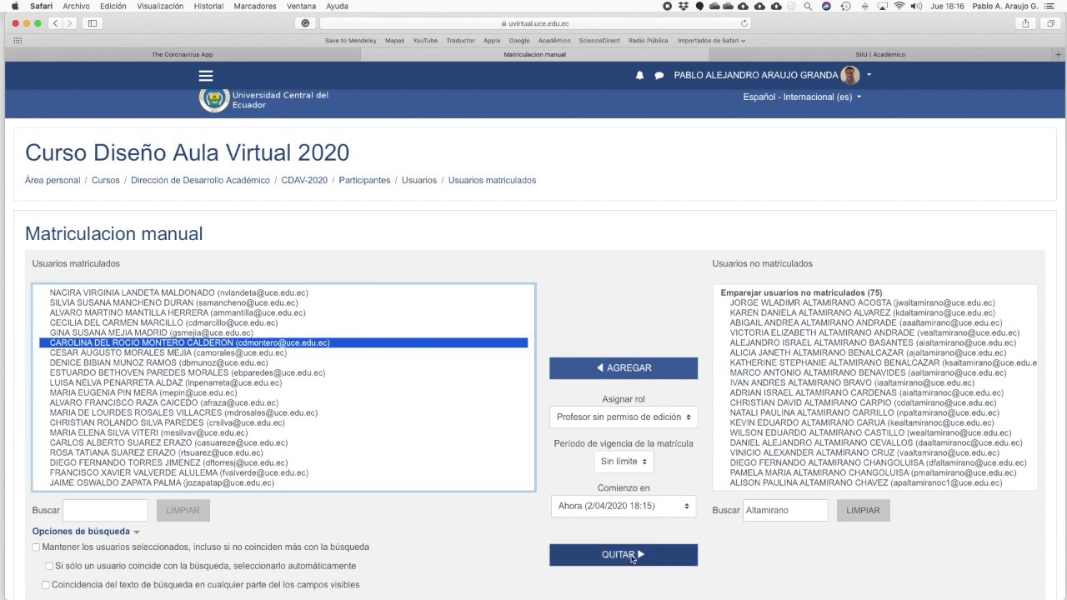
Step: Unenrol the selected student, restoring 26 enrolled users, and clear the non-enrolled users search box
left_click(632, 555)
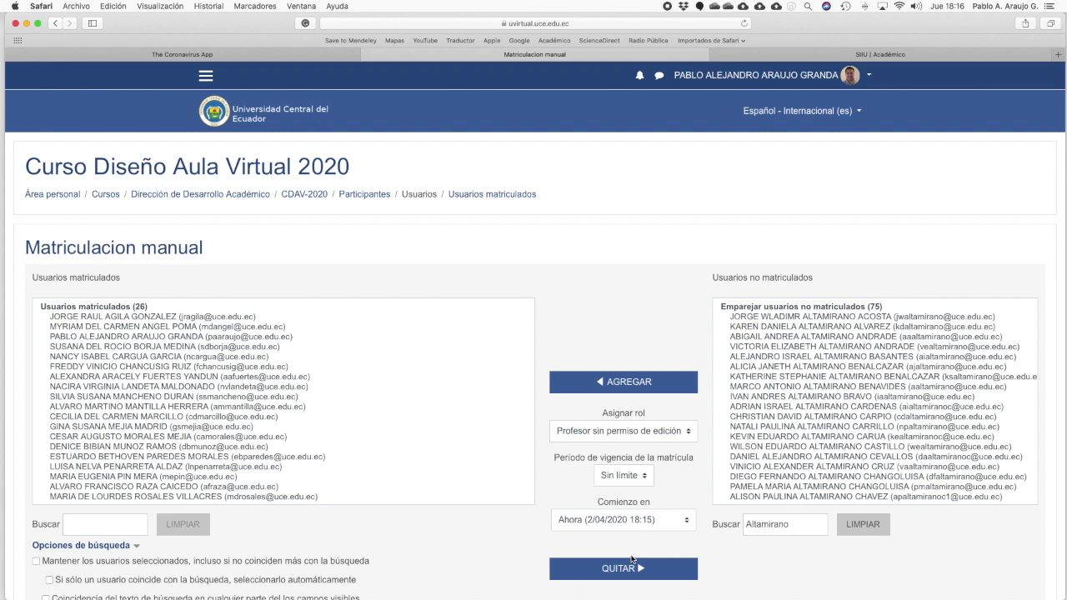
scroll(631, 560, "down", 1)
left_click(786, 523)
key("BackSpace")
key("BackSpace")
key("BackSpace")
key("BackSpace")
key("BackSpace")
key("BackSpace")
key("BackSpace")
key("BackSpace")
key("BackSpace")
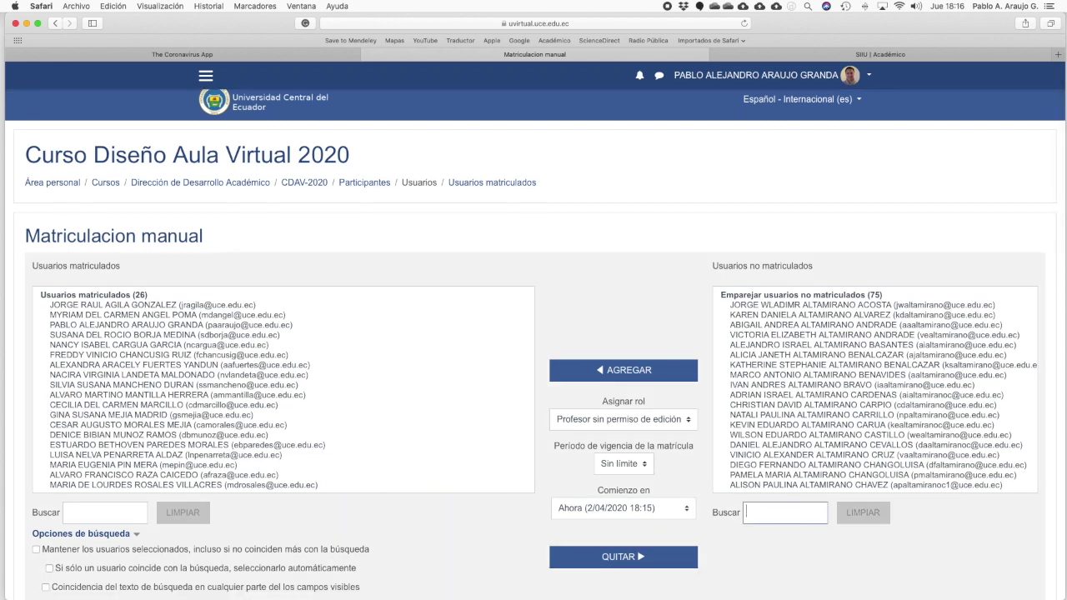